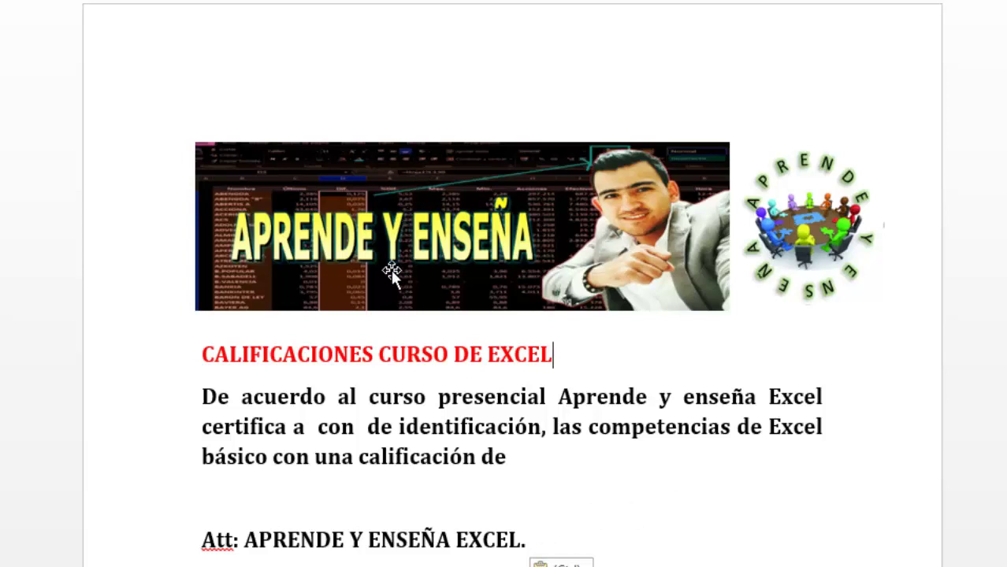
Select and then deselect the letter's body paragraph to review the typed text.
{"action": "left_click_drag", "start_coordinate": [549, 533], "coordinate": [315, 398]}
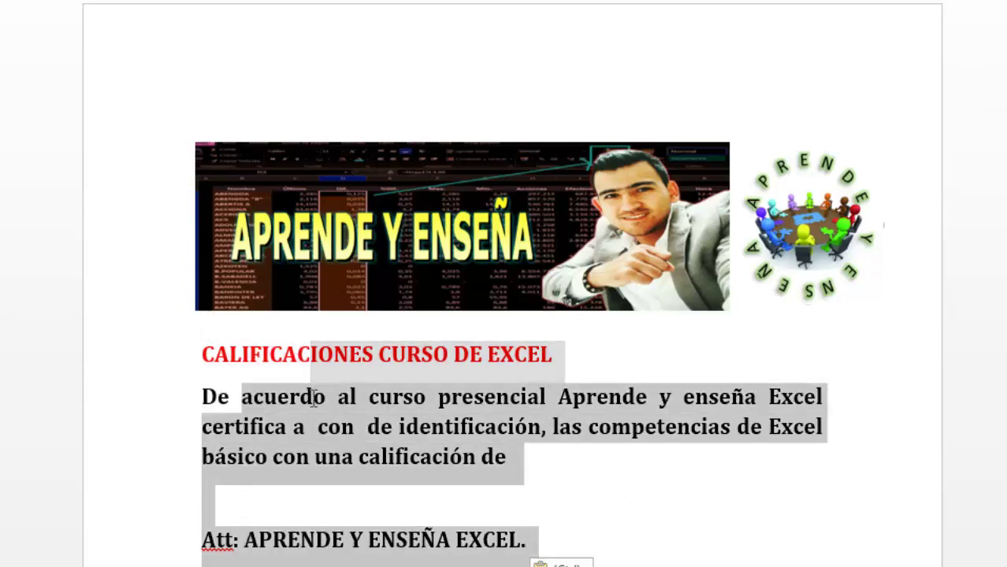
{"action": "left_click", "coordinate": [315, 398]}
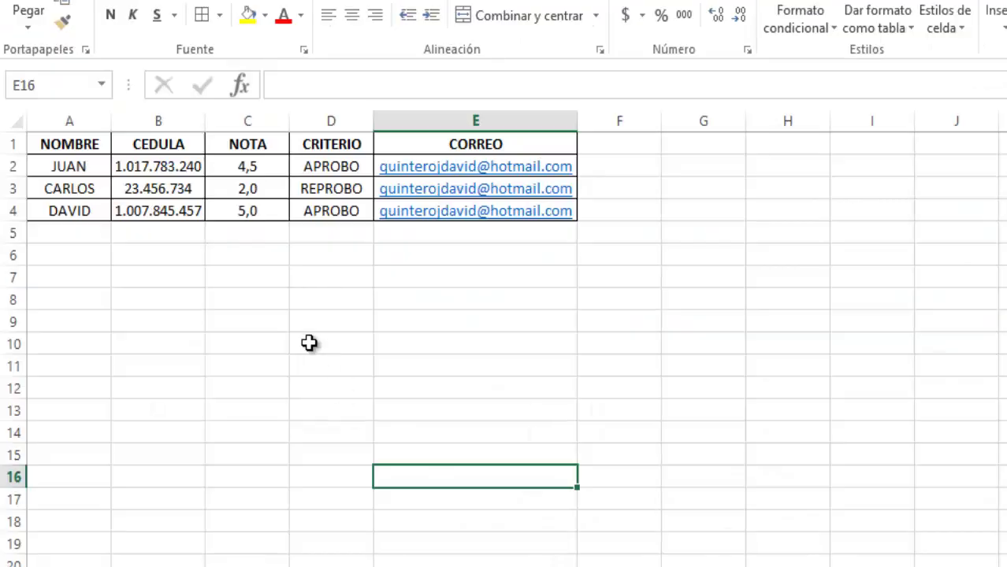
Review the Excel column headings NOMBRE, CEDULA, NOTA, CRITERIO and CORREO.
{"action": "left_click", "coordinate": [309, 342]}
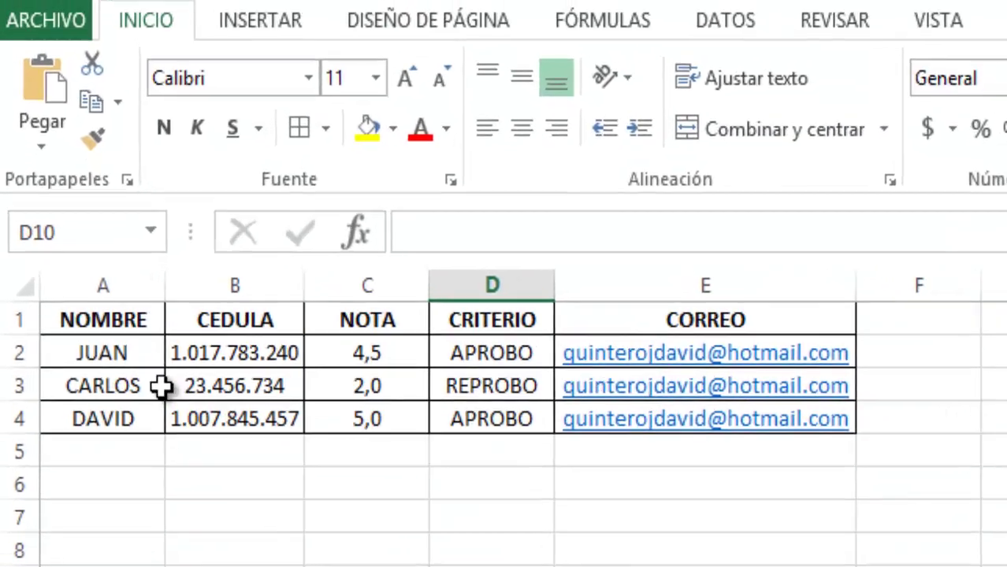
{"action": "left_click", "coordinate": [128, 357]}
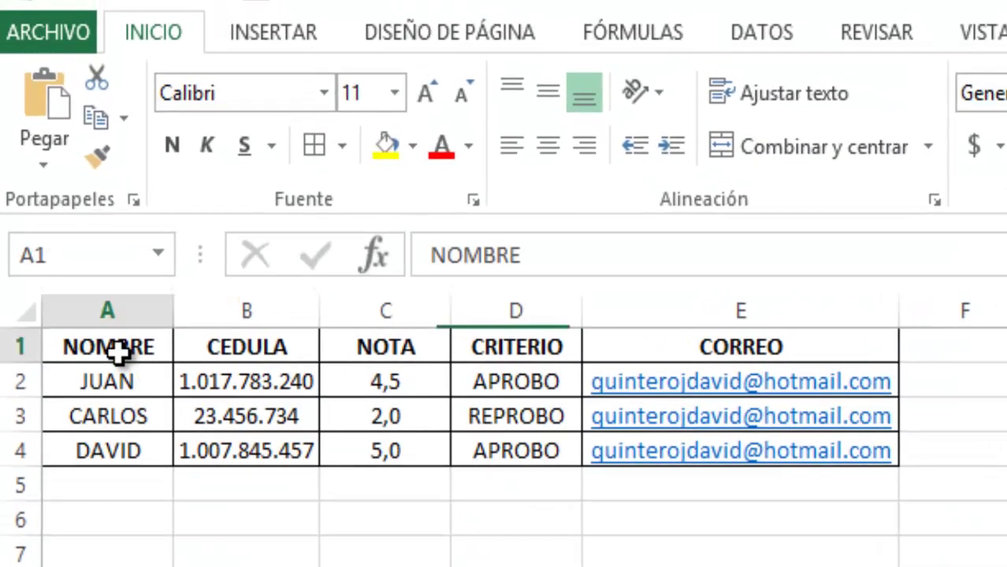
{"action": "left_click", "coordinate": [240, 348]}
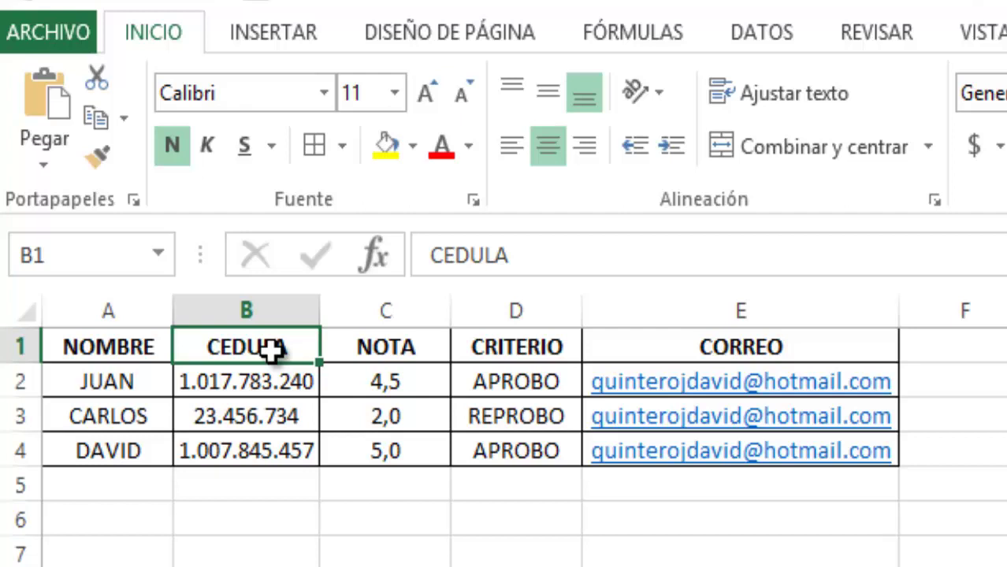
{"action": "left_click", "coordinate": [368, 351]}
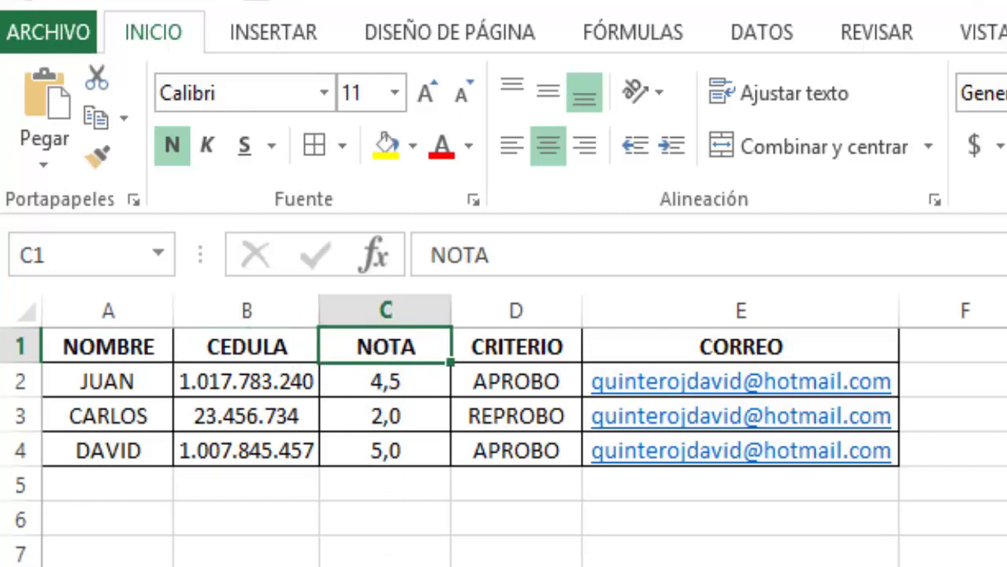
{"action": "left_click", "coordinate": [489, 342]}
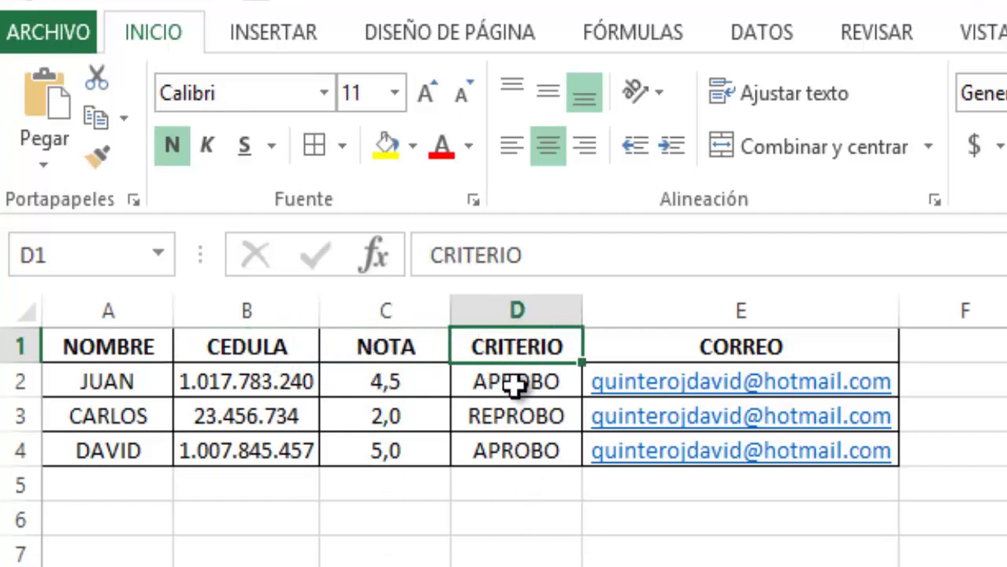
{"action": "left_click", "coordinate": [524, 566]}
{"action": "left_click", "coordinate": [794, 347]}
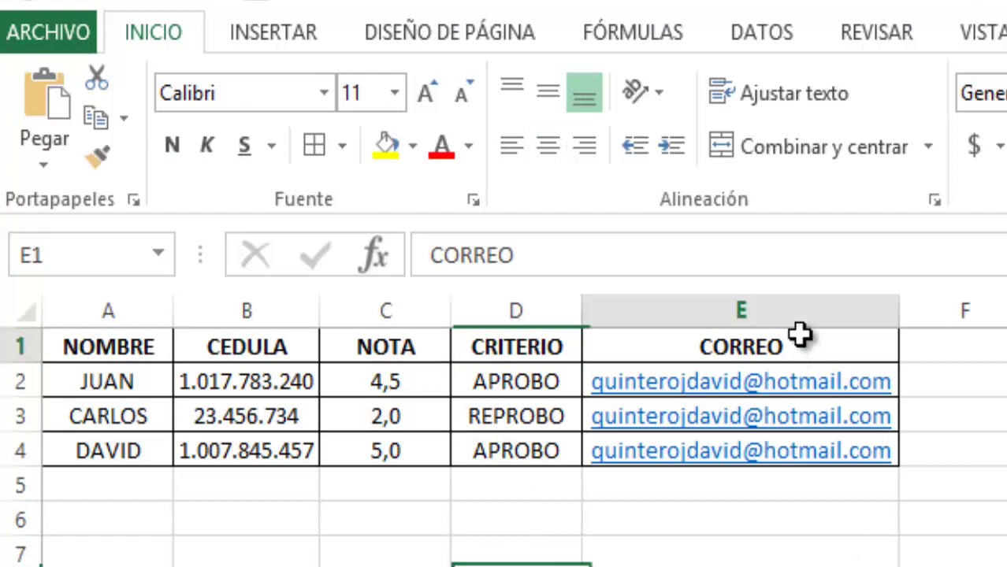
Mark the empty row 6 below the table and return to the Word letter.
{"action": "left_click", "coordinate": [761, 520]}
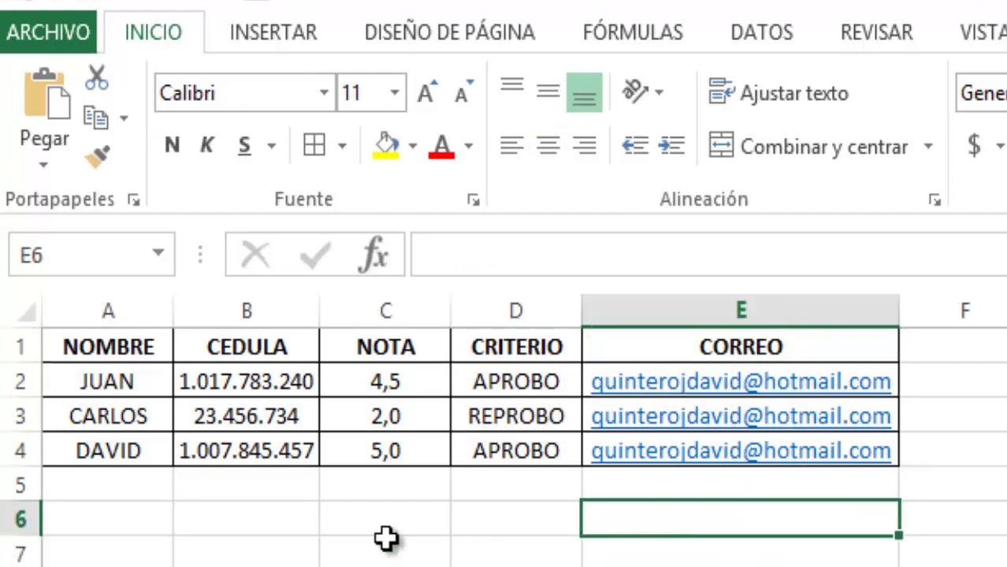
{"action": "left_click", "coordinate": [164, 528]}
{"action": "left_click_drag", "start_coordinate": [164, 528], "coordinate": [658, 520]}
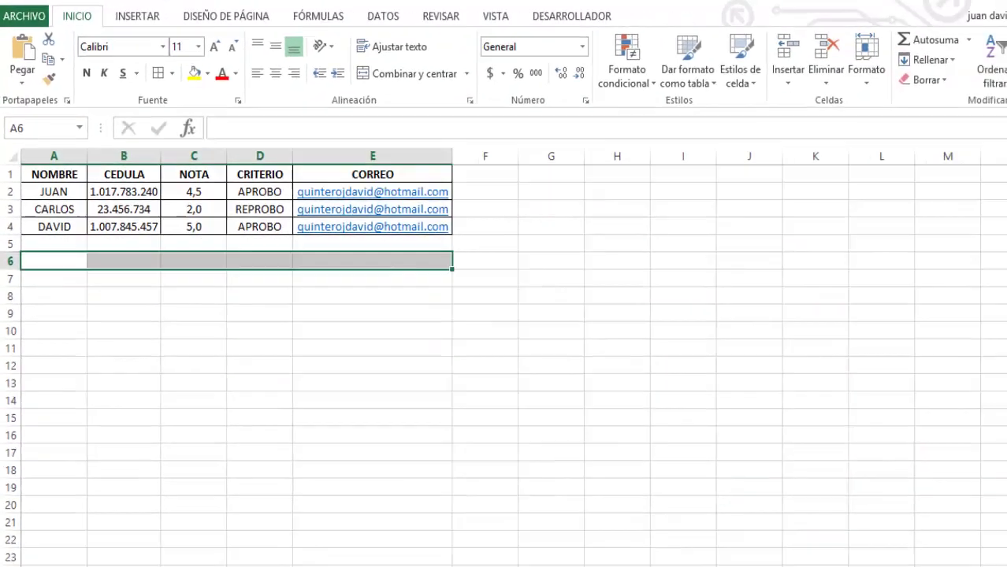
{"action": "left_click", "coordinate": [275, 528]}
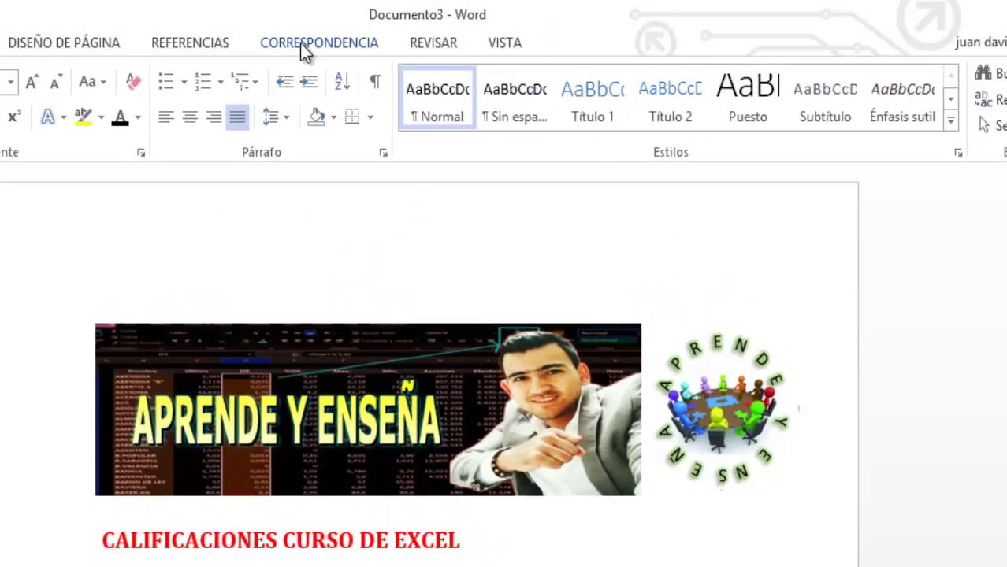
Use an existing list: open CORREO CORRESPONDENCIA from the Desktop and accept sheet Hoja1$ with headers.
{"action": "left_click", "coordinate": [428, 48]}
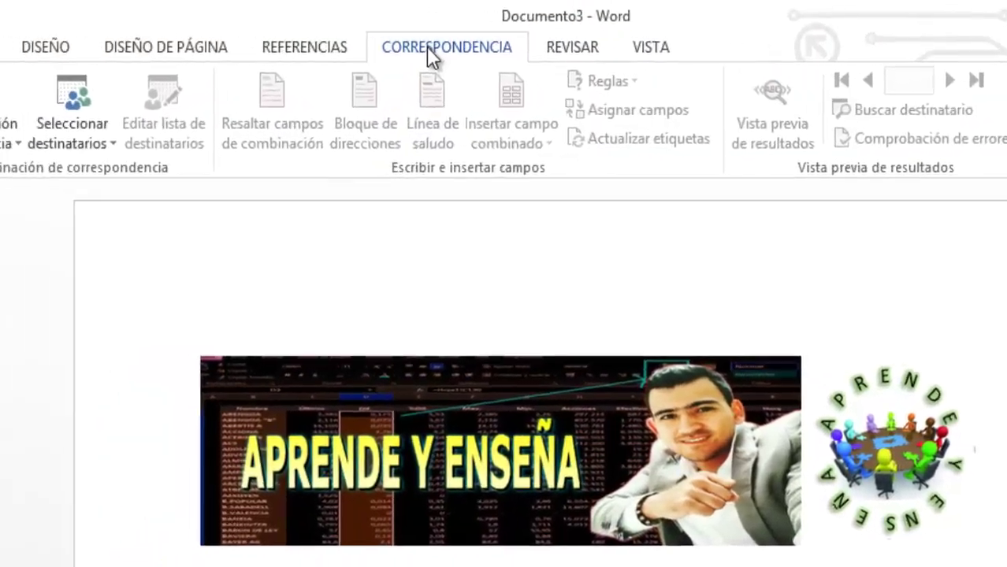
{"action": "left_click", "coordinate": [89, 148]}
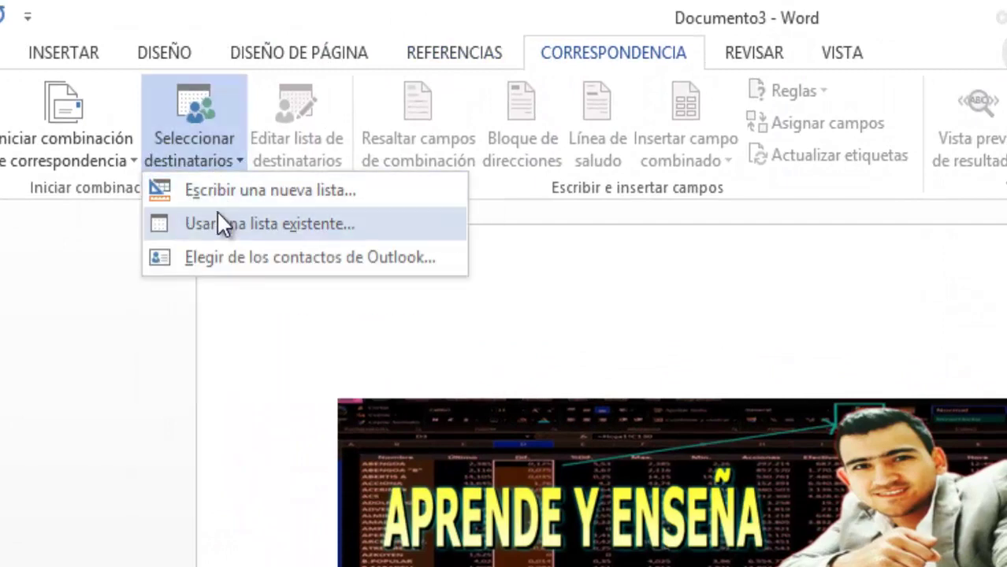
{"action": "left_click", "coordinate": [255, 224]}
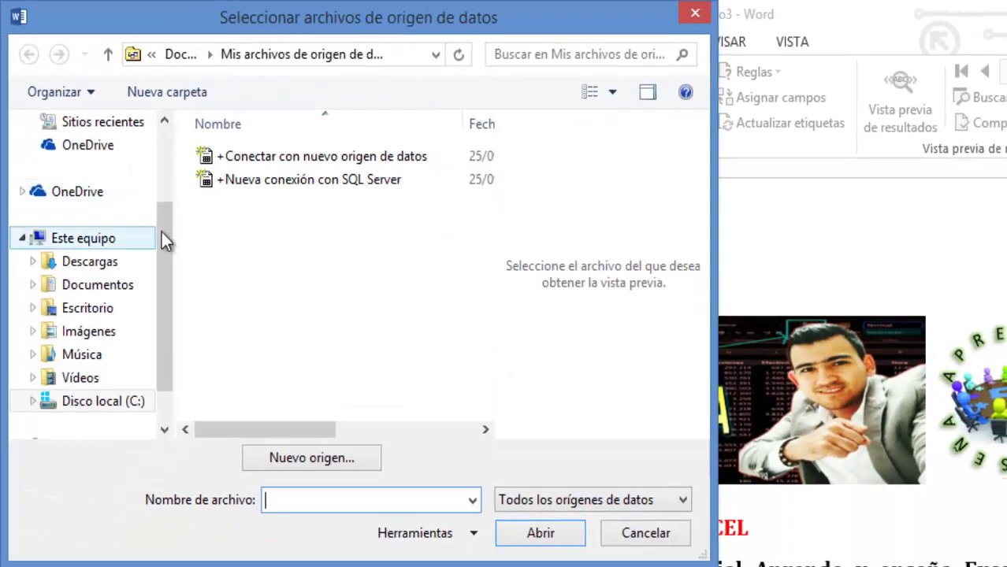
{"action": "left_click_drag", "start_coordinate": [162, 234], "coordinate": [161, 138]}
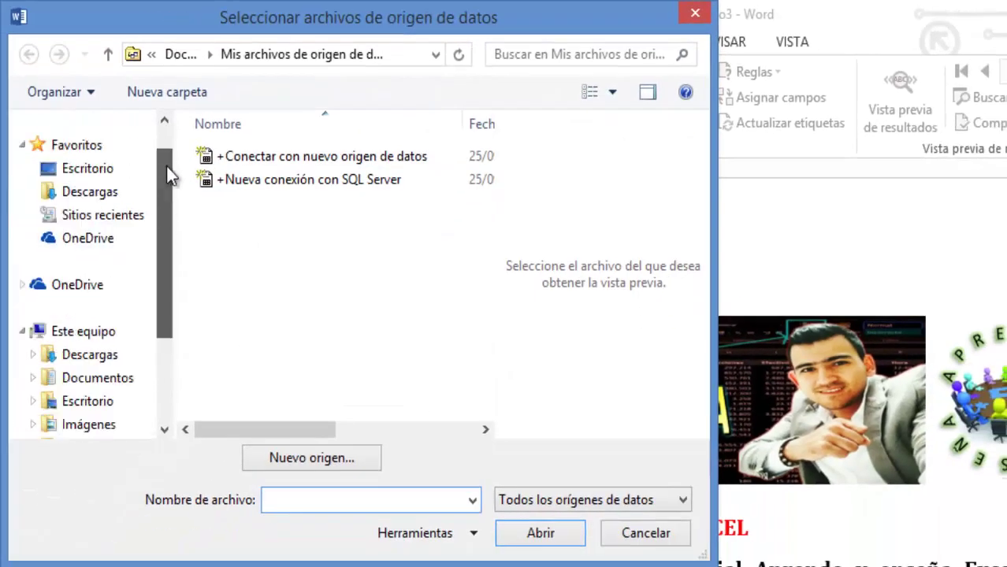
{"action": "left_click", "coordinate": [88, 202]}
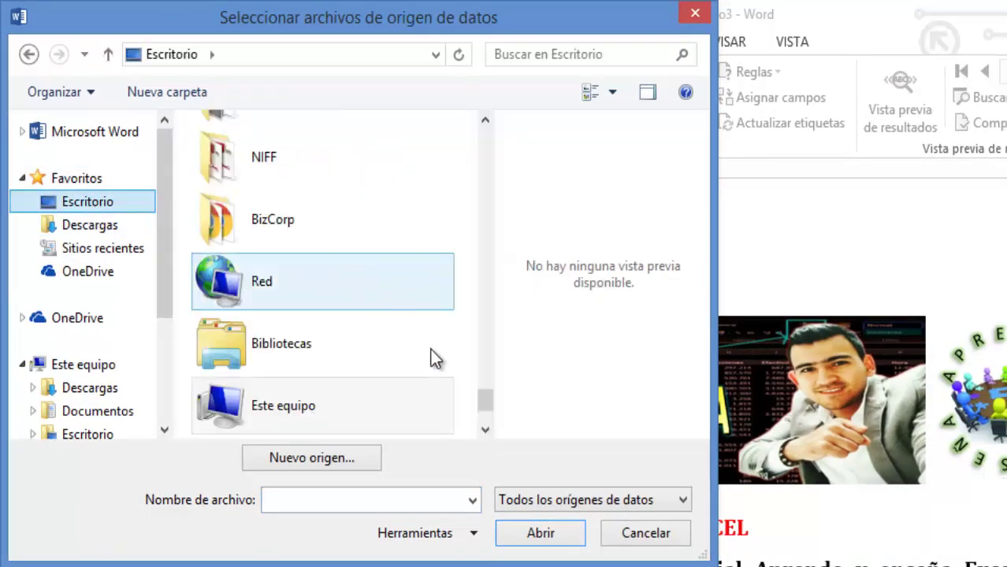
{"action": "left_click_drag", "start_coordinate": [485, 411], "coordinate": [481, 129]}
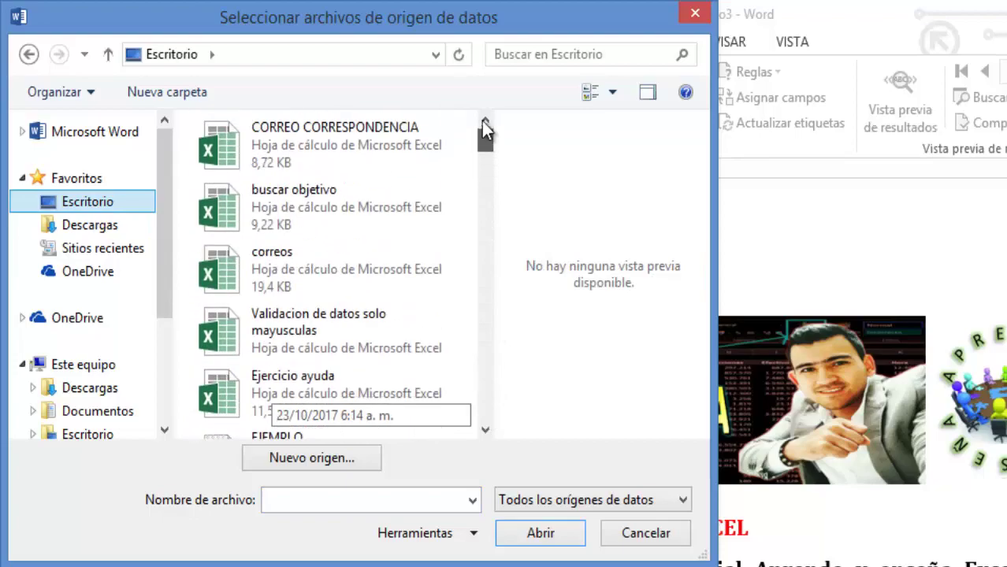
{"action": "left_click", "coordinate": [332, 137]}
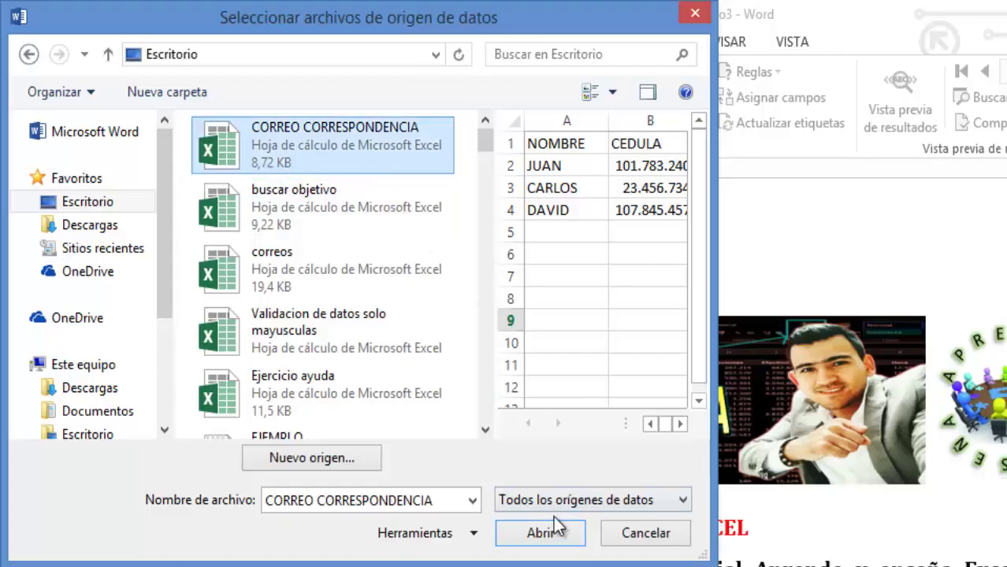
{"action": "left_click", "coordinate": [554, 535]}
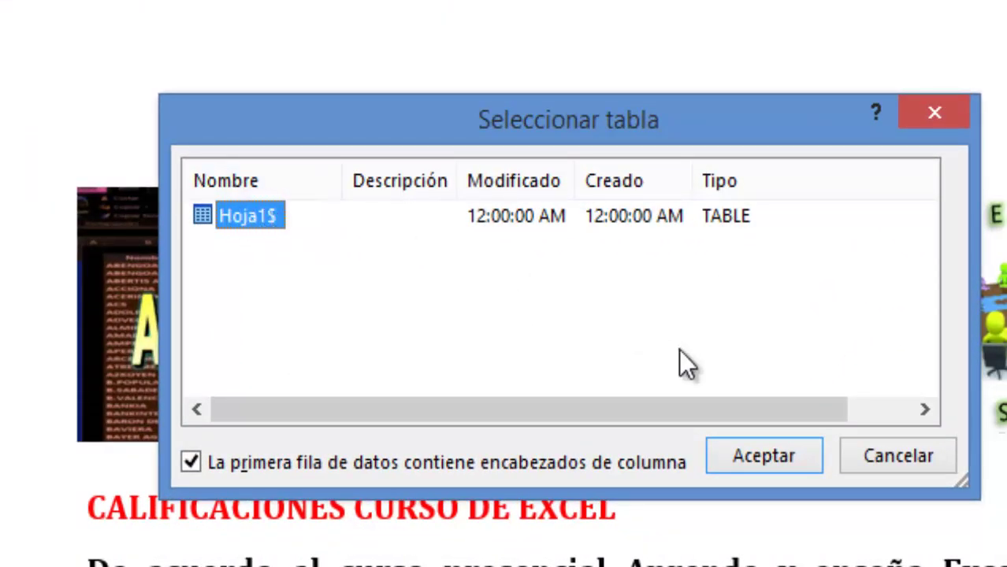
{"action": "left_click", "coordinate": [750, 457]}
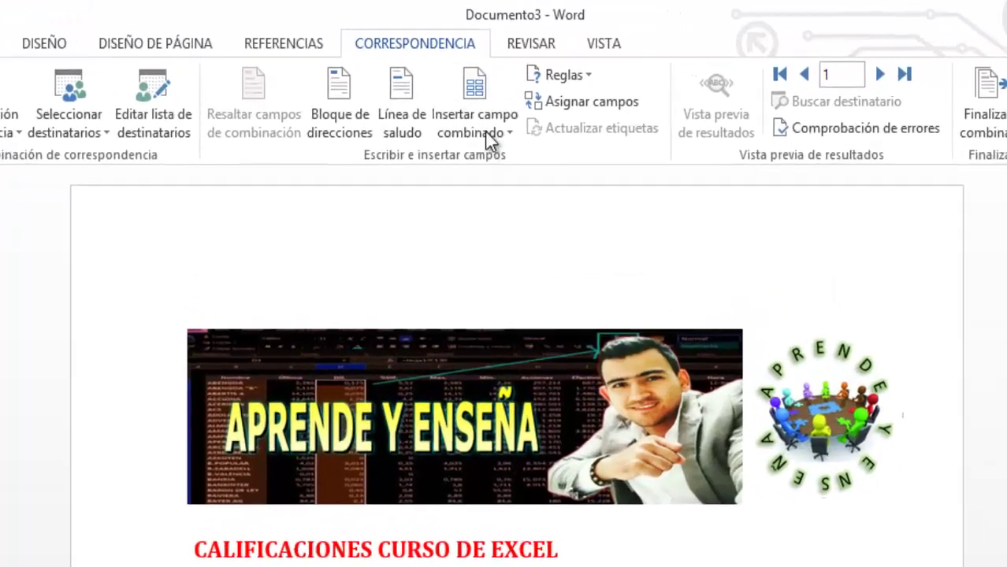
Insert the «NOMBRE» field after 'certifica a' and «CEDULA» after 'identificación', followed by a comma.
{"action": "left_click", "coordinate": [478, 94]}
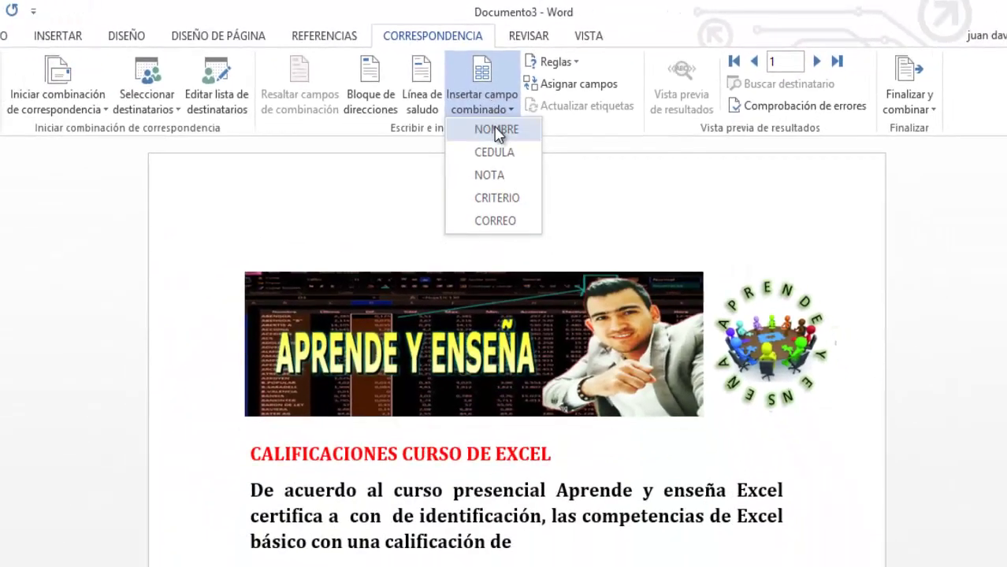
{"action": "left_click", "coordinate": [497, 131]}
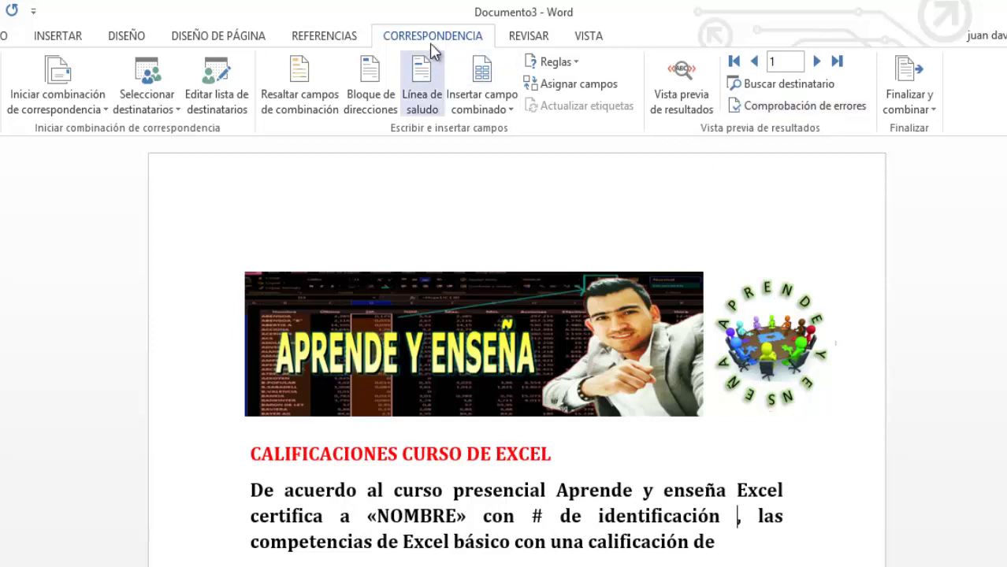
{"action": "left_click", "coordinate": [486, 98]}
{"action": "left_click", "coordinate": [492, 151]}
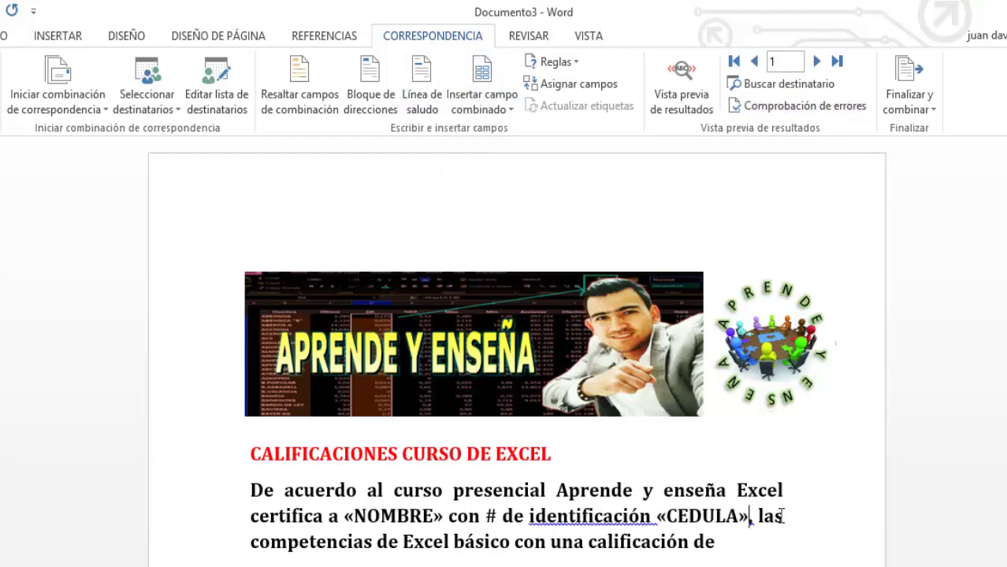
{"action": "type", "text": ","}
Insert «CRITERIO» after the ID and «NOTA» after 'calificación de'.
{"action": "left_click", "coordinate": [505, 108]}
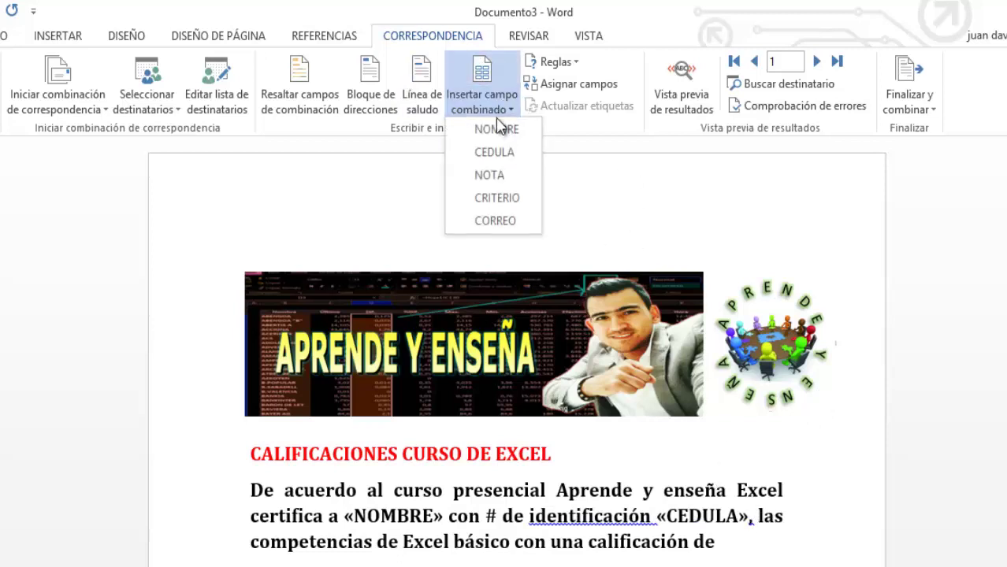
{"action": "left_click", "coordinate": [497, 204]}
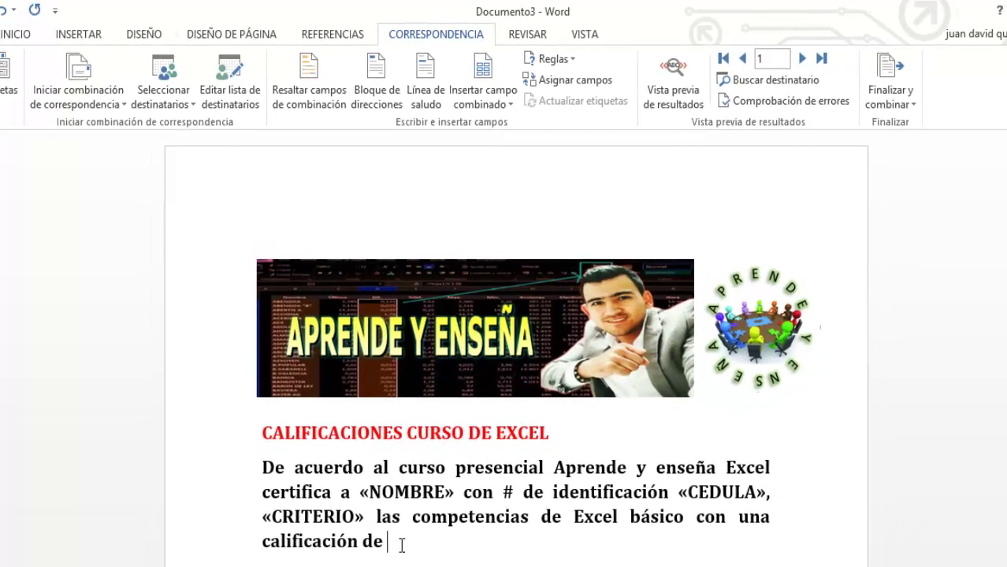
{"action": "left_click", "coordinate": [451, 543]}
{"action": "left_click", "coordinate": [482, 94]}
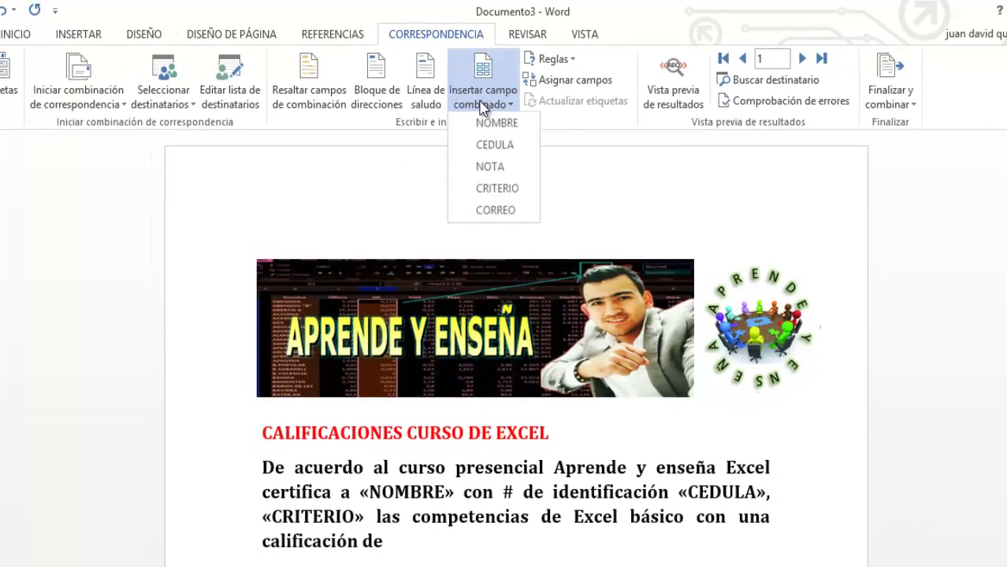
{"action": "left_click", "coordinate": [493, 167]}
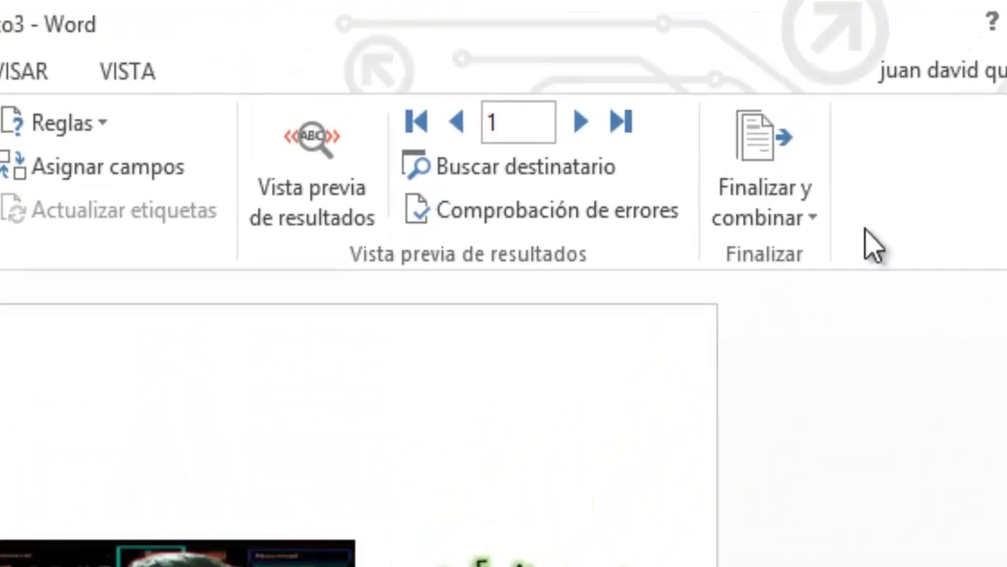
Start an email merge addressed to the CORREO field with subject 'Calificación del curso'.
{"action": "left_click", "coordinate": [790, 221]}
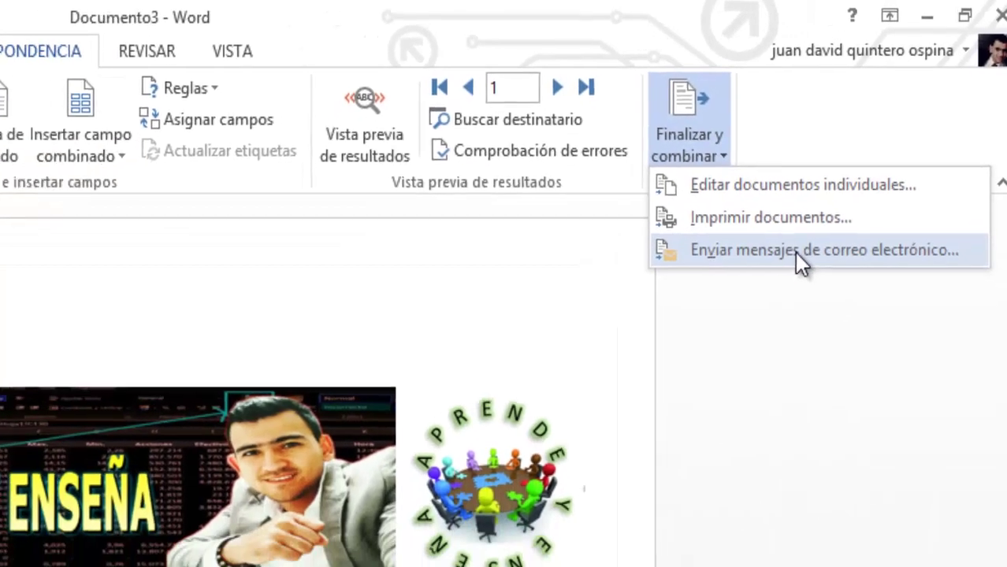
{"action": "left_click", "coordinate": [760, 292]}
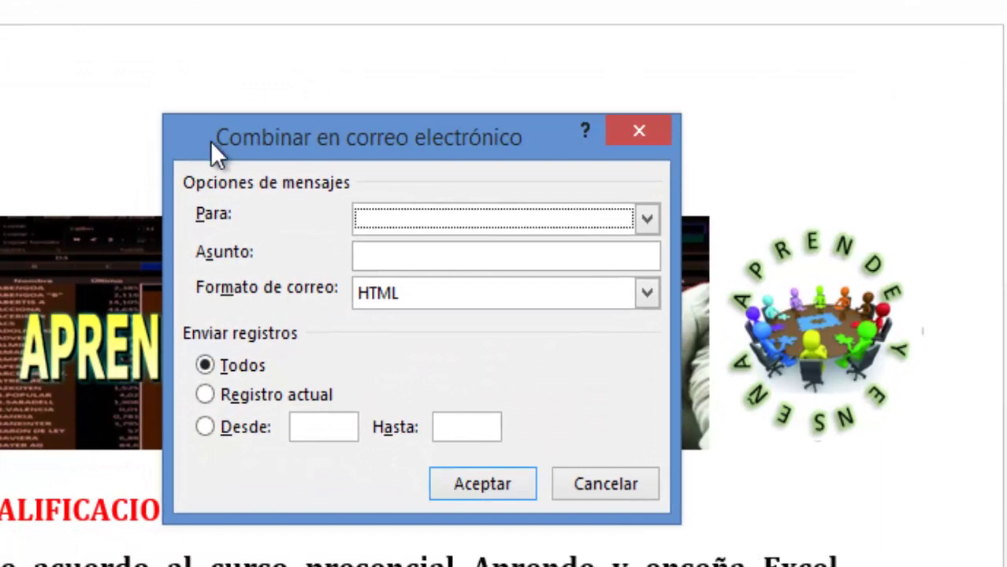
{"action": "left_click", "coordinate": [423, 221]}
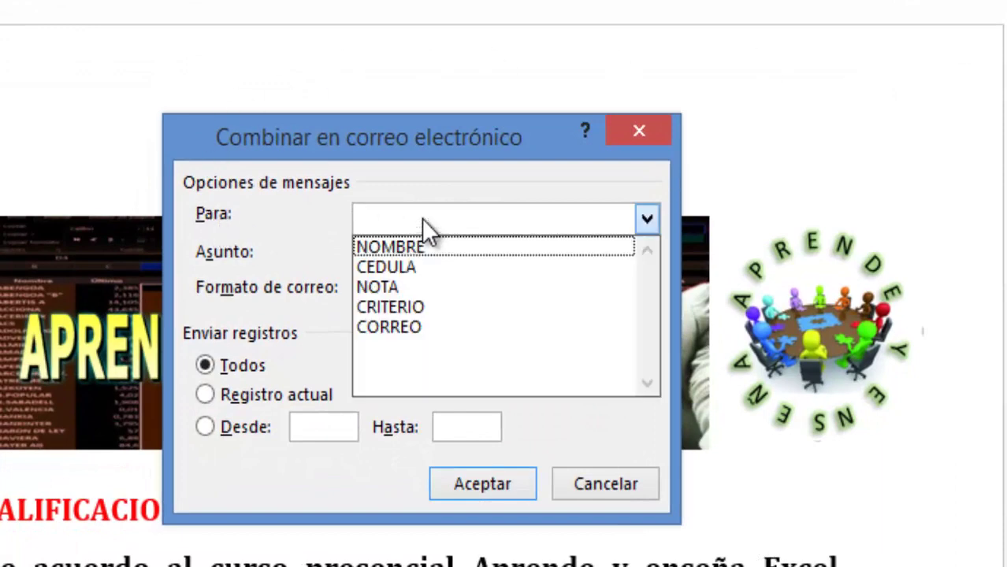
{"action": "left_click", "coordinate": [431, 326]}
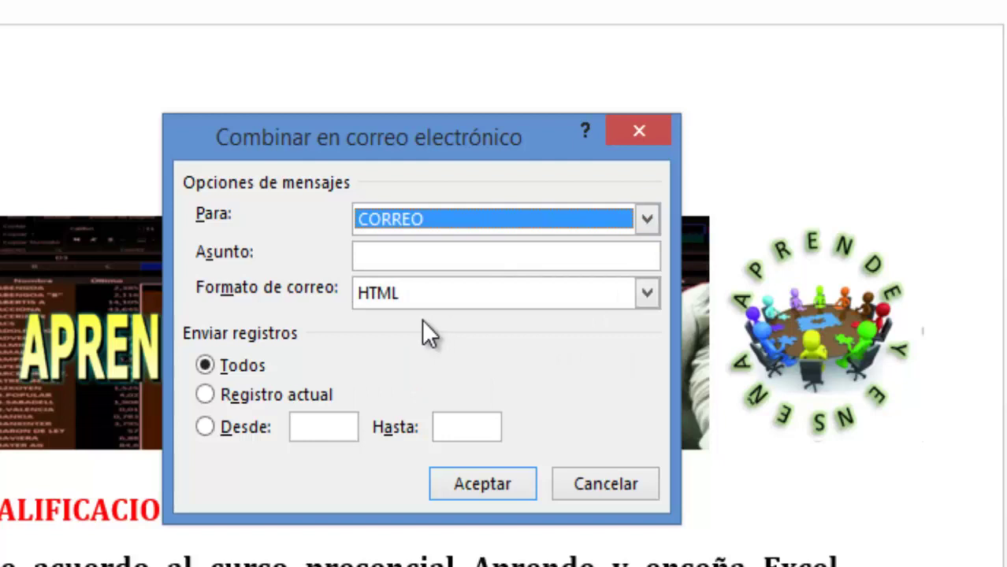
{"action": "left_click", "coordinate": [430, 255]}
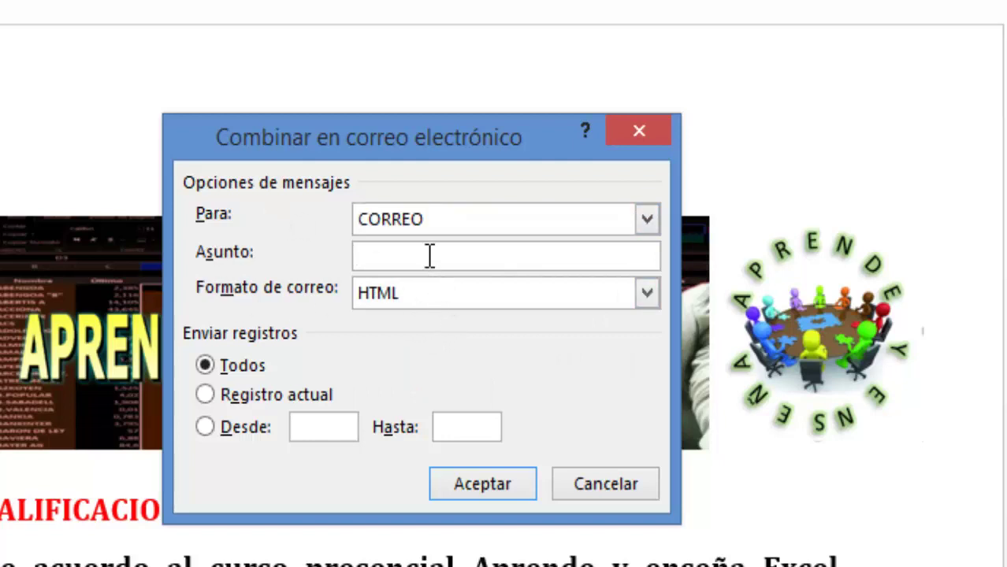
{"action": "type", "text": "Calificac"}
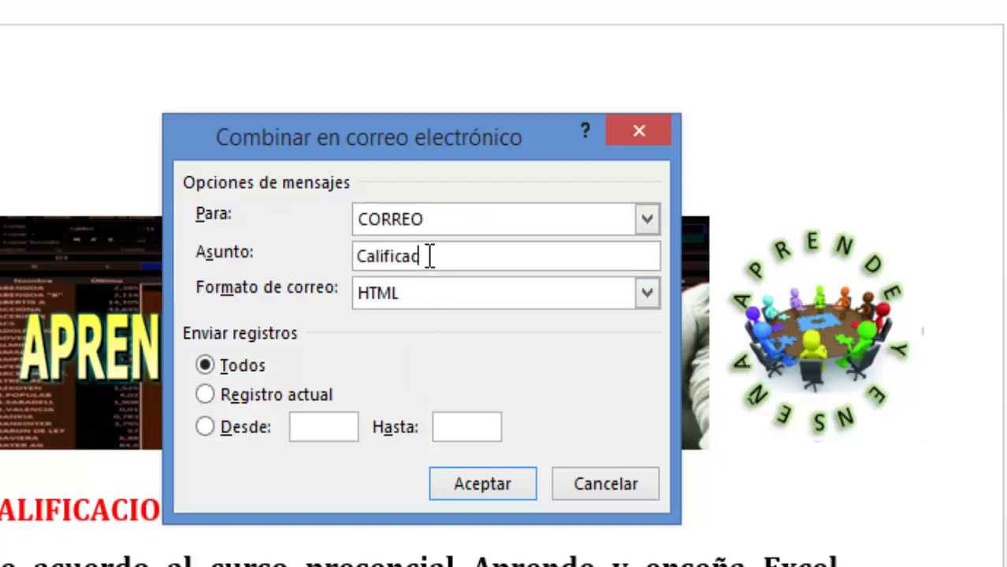
{"action": "type", "text": "ión del curso"}
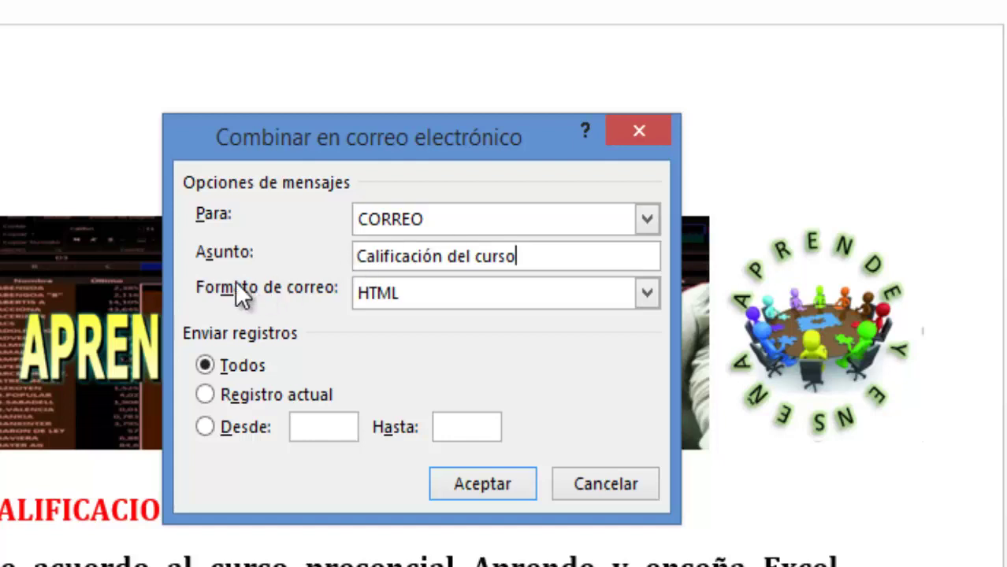
{"action": "left_click", "coordinate": [427, 299]}
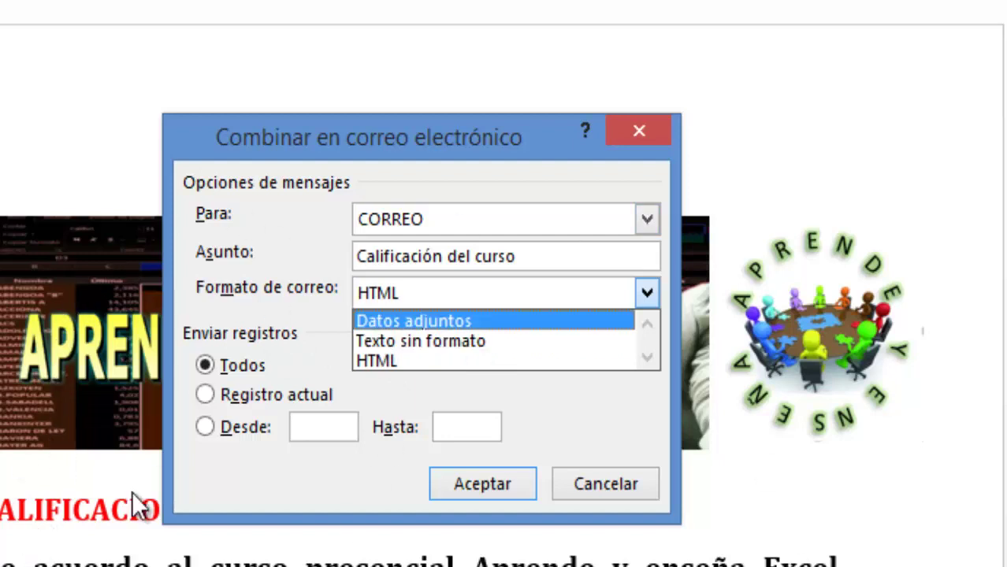
Keep HTML format and all records, then confirm to send the merged emails.
{"action": "left_click", "coordinate": [496, 369]}
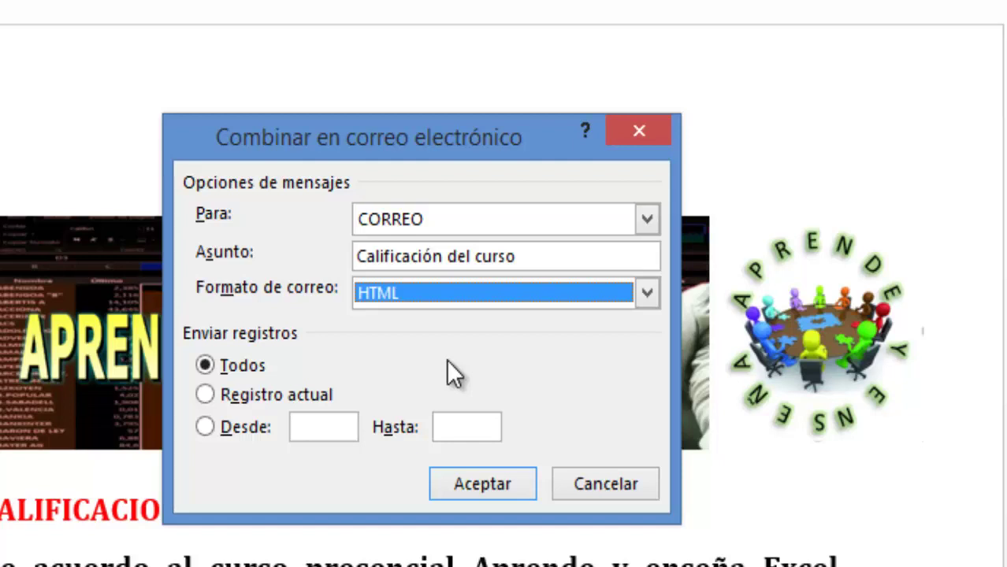
{"action": "left_click", "coordinate": [207, 368]}
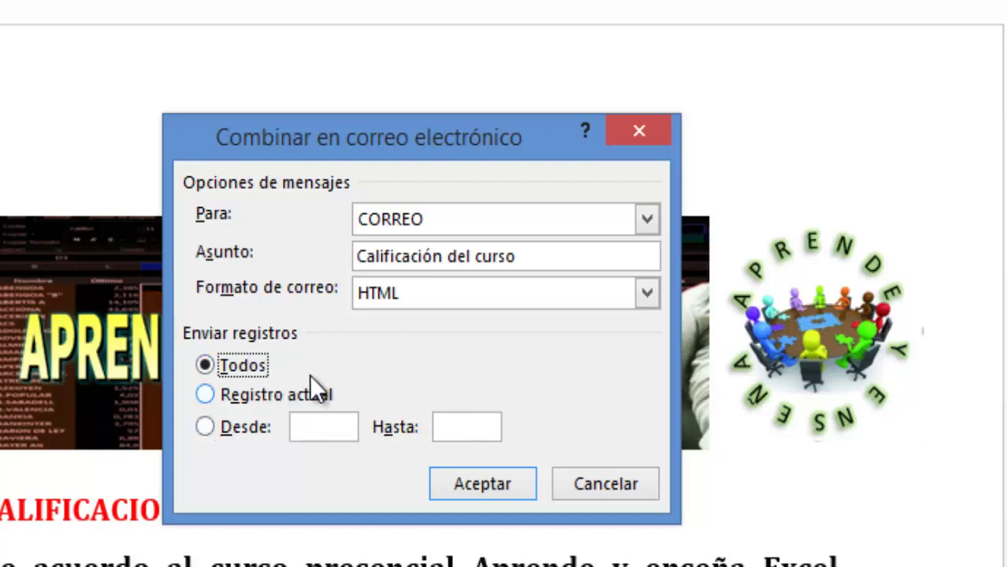
{"action": "left_click", "coordinate": [463, 486]}
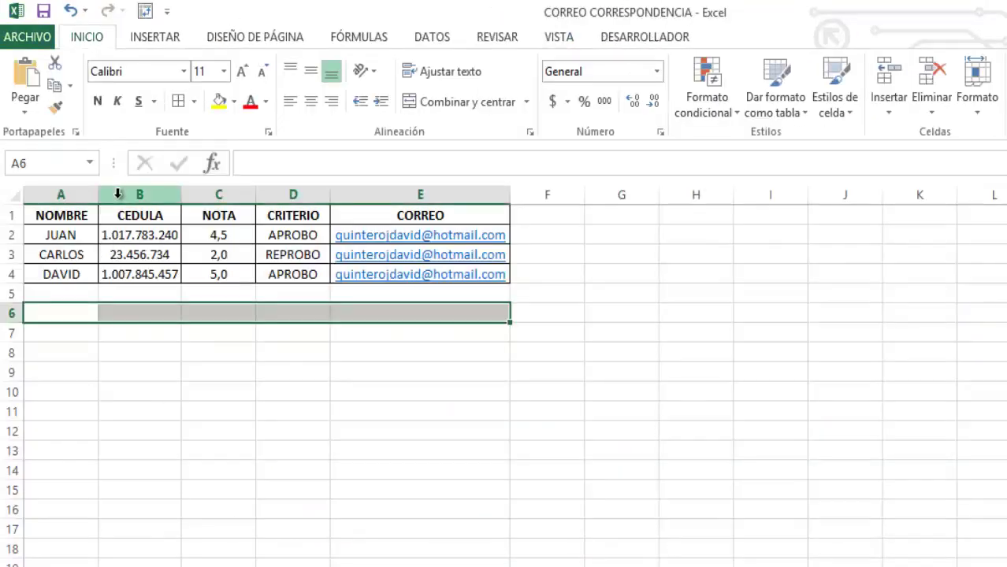
Review the first student's record in the CORREO CORRESPONDENCIA grade list.
{"action": "left_click", "coordinate": [83, 233]}
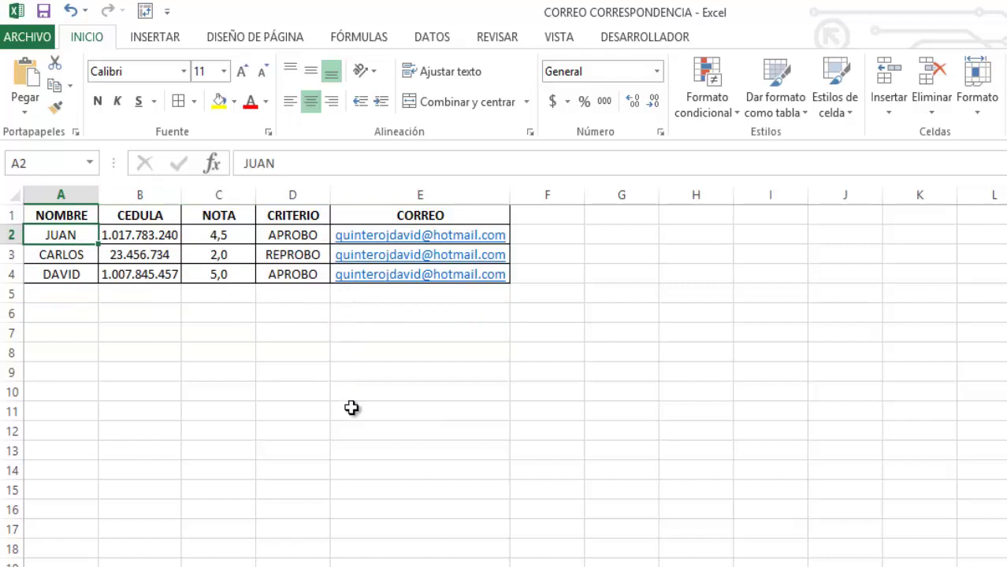
{"action": "mouse_move", "coordinate": [372, 438]}
{"action": "left_mouse_down"}
{"action": "mouse_move", "coordinate": [142, 380]}
{"action": "mouse_move", "coordinate": [49, 298]}
{"action": "left_mouse_up"}
{"action": "left_click", "coordinate": [50, 297]}
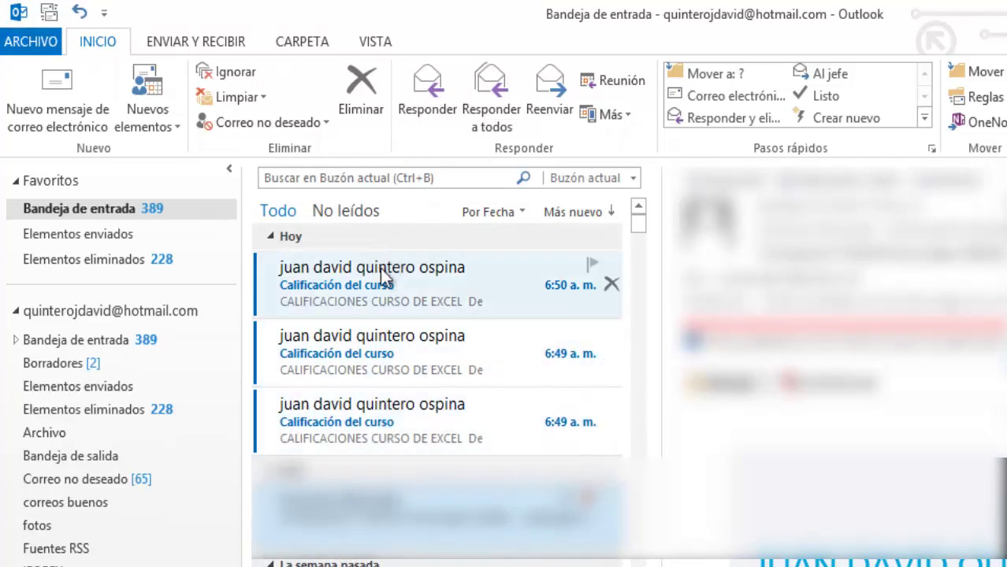
Preview a 'Calificación del curso' message and open it in its own window.
{"action": "left_click", "coordinate": [383, 422]}
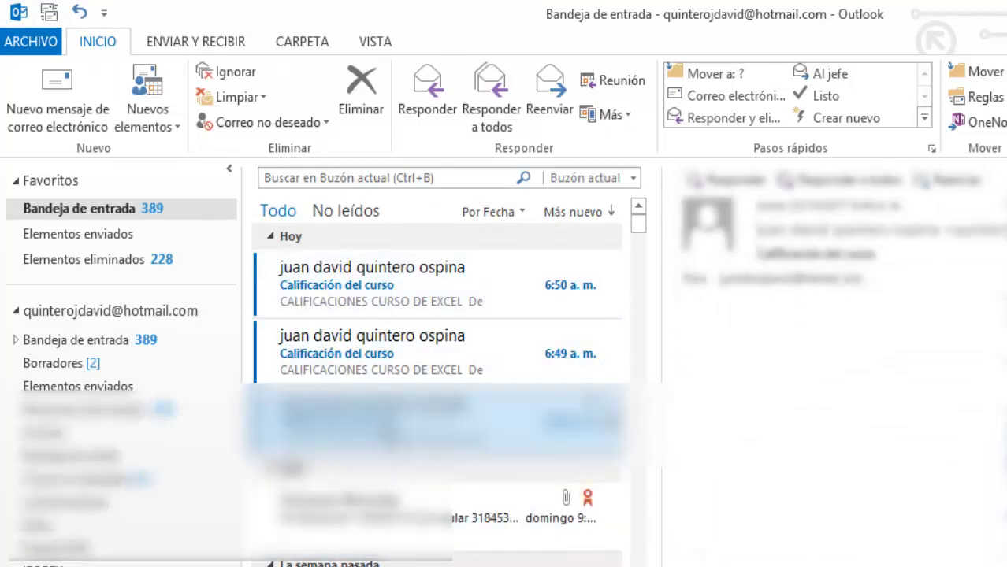
{"action": "double_click", "coordinate": [272, 301]}
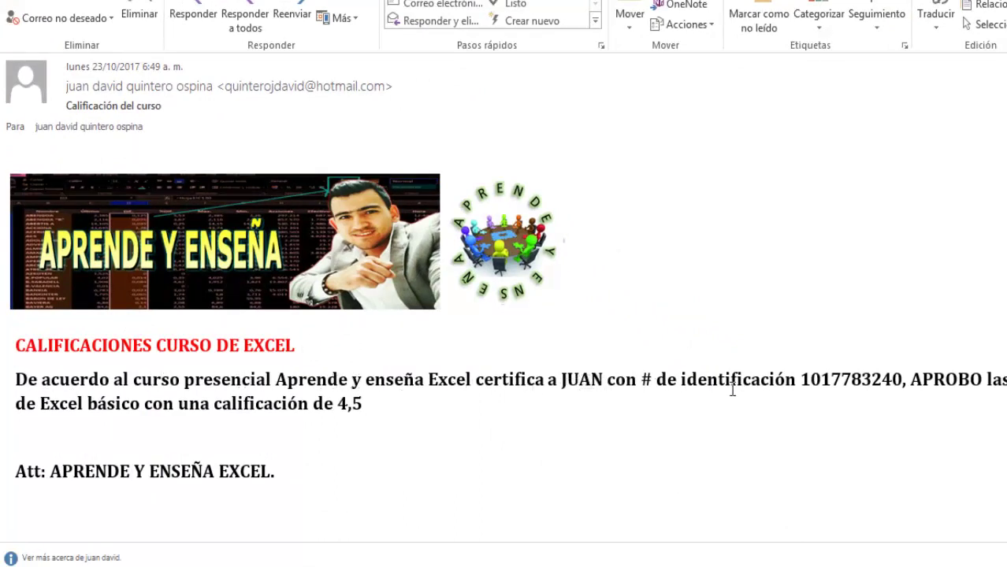
Highlight the merged ID, APROBO and 4,5 values, then open the second email and highlight REPROBO.
{"action": "double_click", "coordinate": [812, 380]}
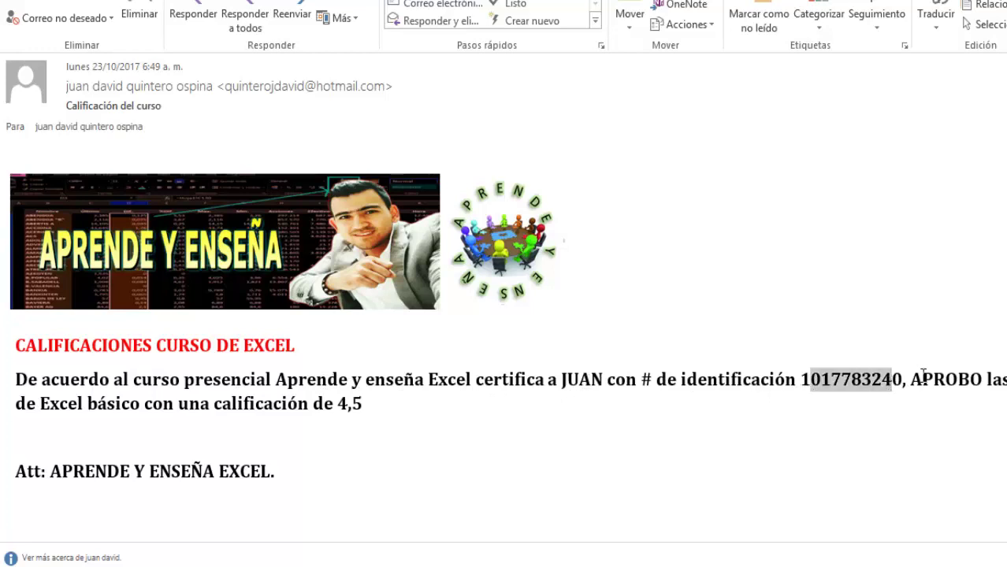
{"action": "left_click_drag", "start_coordinate": [922, 376], "coordinate": [971, 376]}
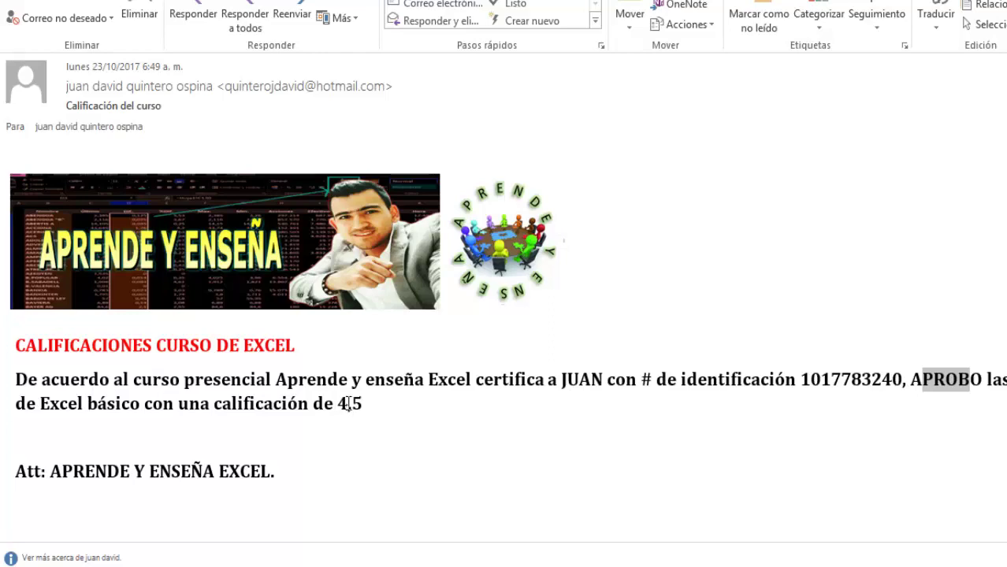
{"action": "left_click_drag", "start_coordinate": [337, 407], "coordinate": [369, 408]}
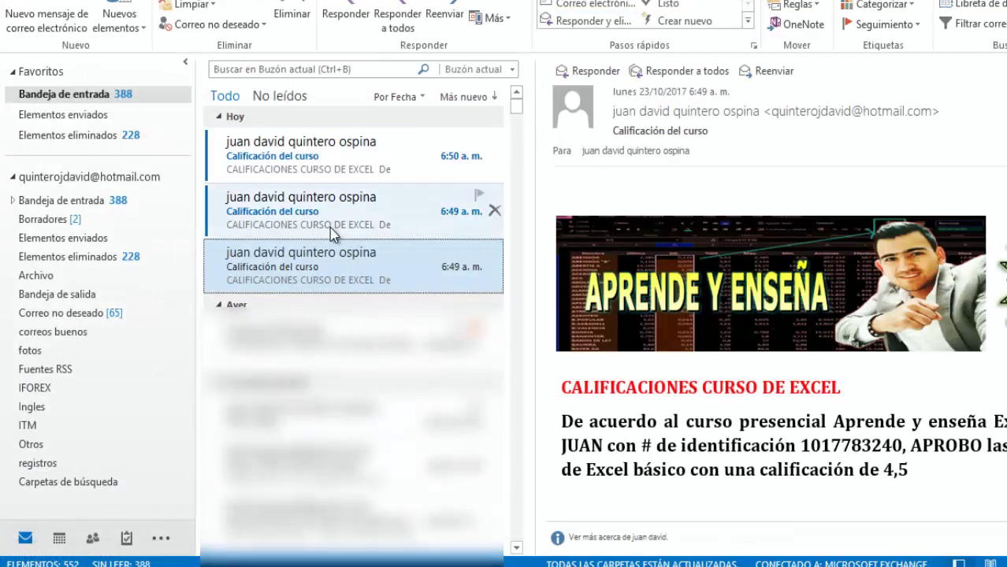
{"action": "double_click", "coordinate": [297, 215]}
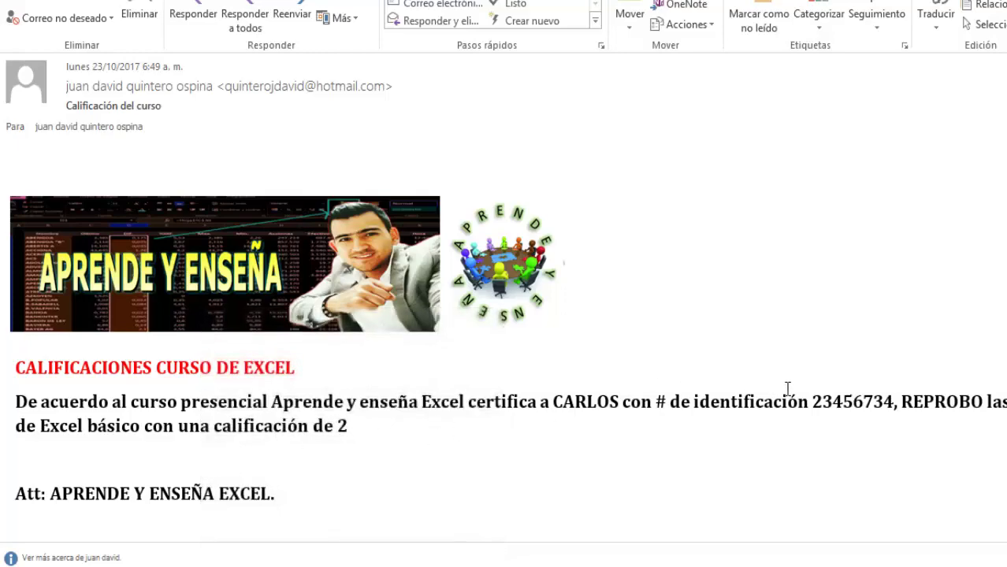
{"action": "left_click_drag", "start_coordinate": [901, 402], "coordinate": [983, 404]}
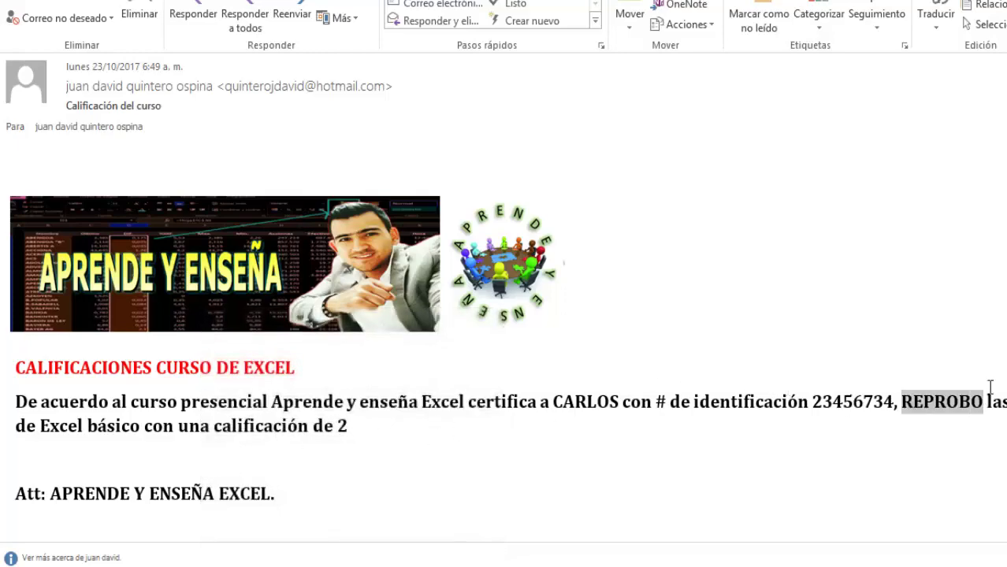